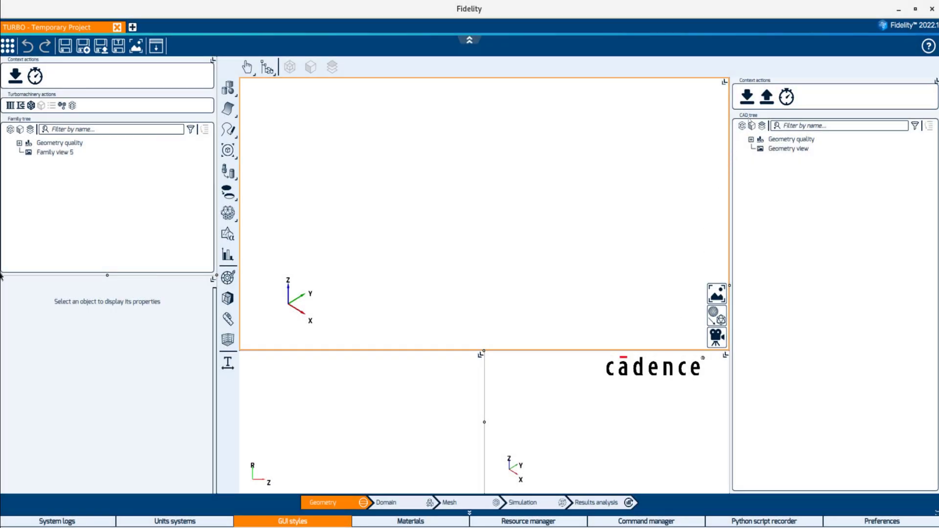
Start a CAD geometry import and select turbocompressor.step, keeping the filter on all geometry formats
click(748, 102)
click(748, 100)
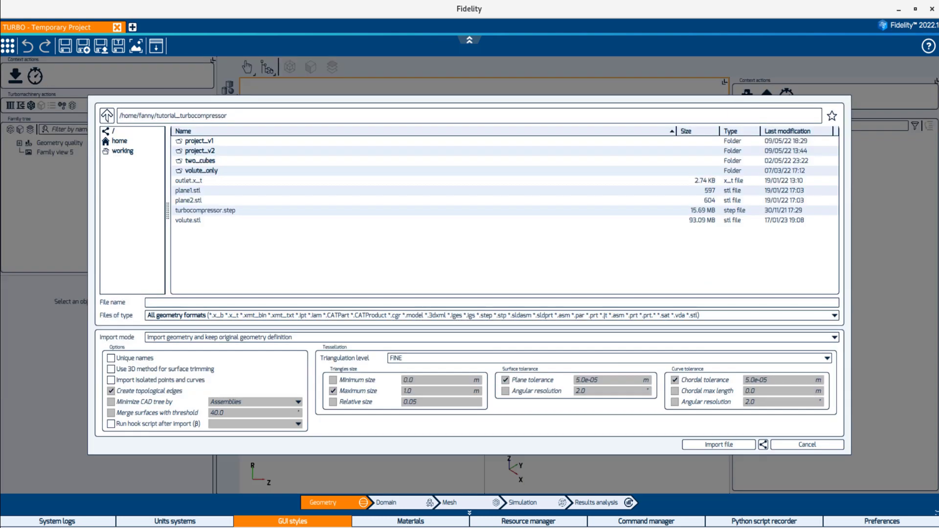
click(201, 213)
click(184, 317)
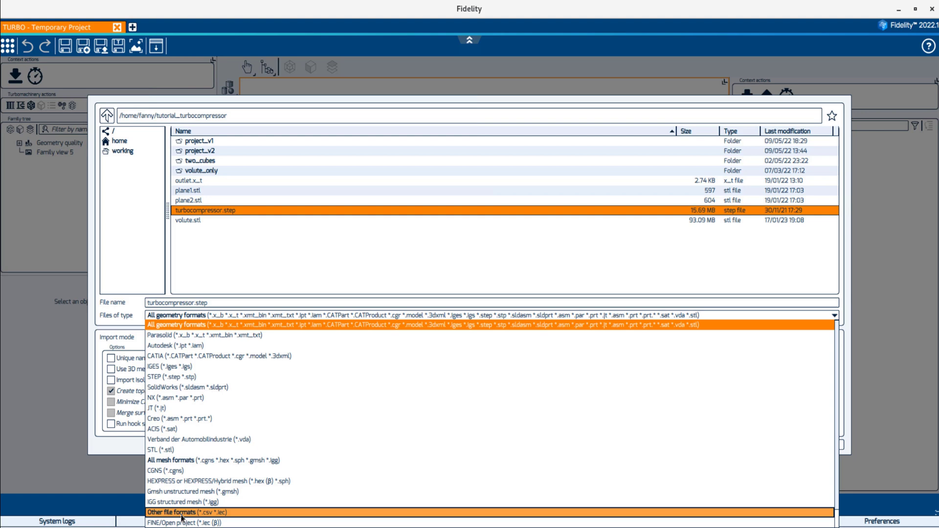
click(194, 317)
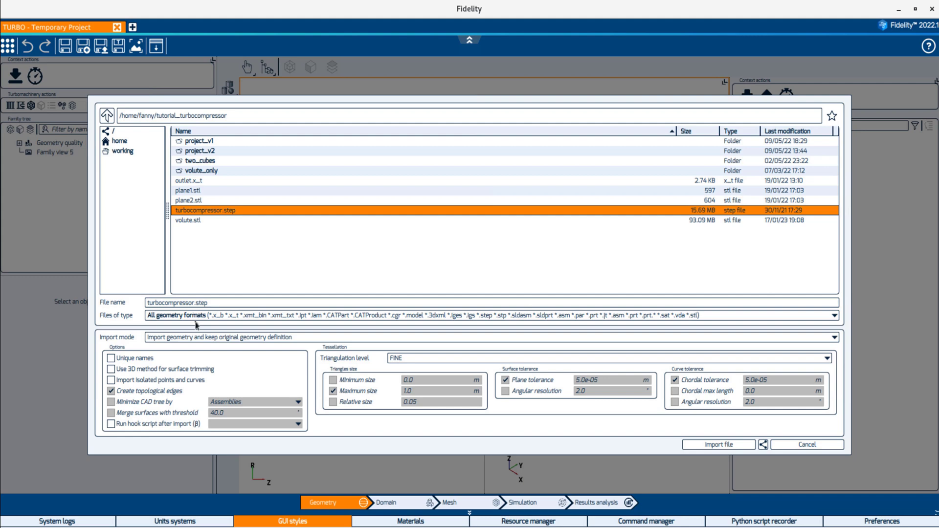
Try the tessellated import mode, turning the CAD tree minimizing and surface merging options on and off again
click(197, 338)
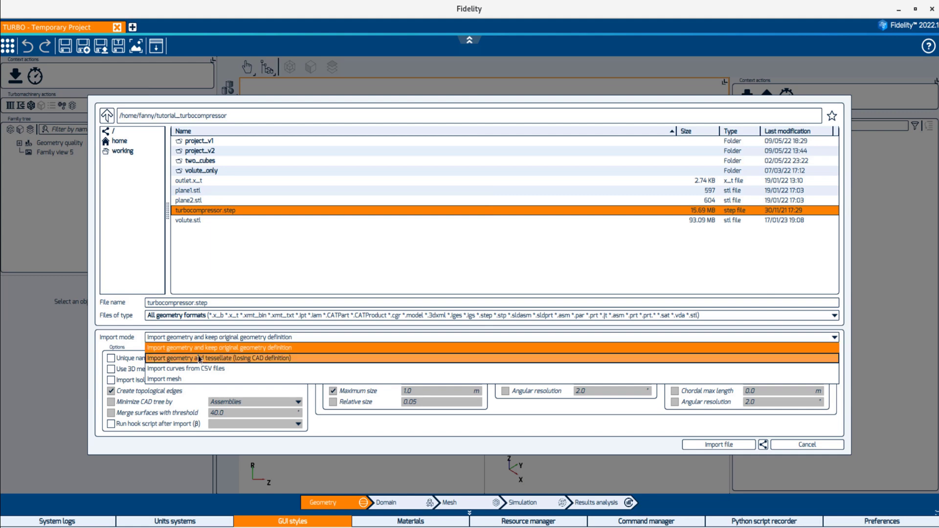
click(199, 357)
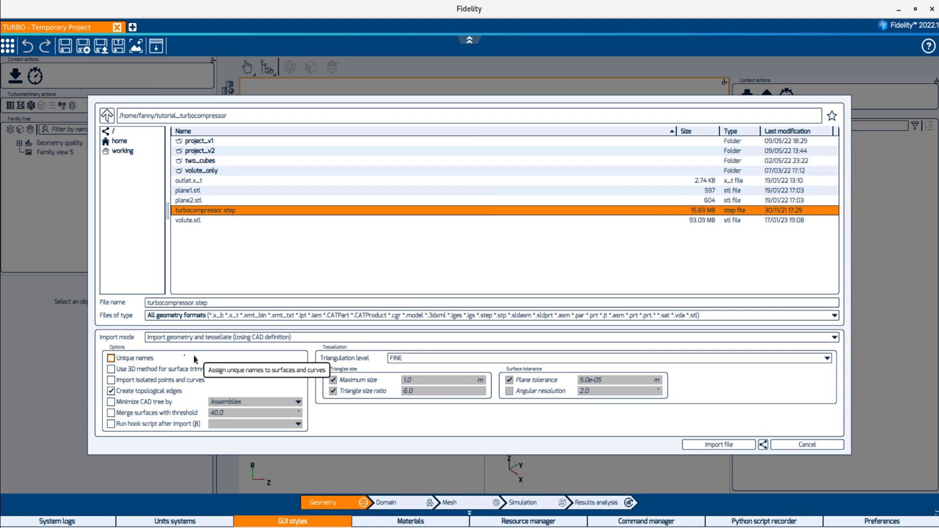
click(112, 360)
click(111, 369)
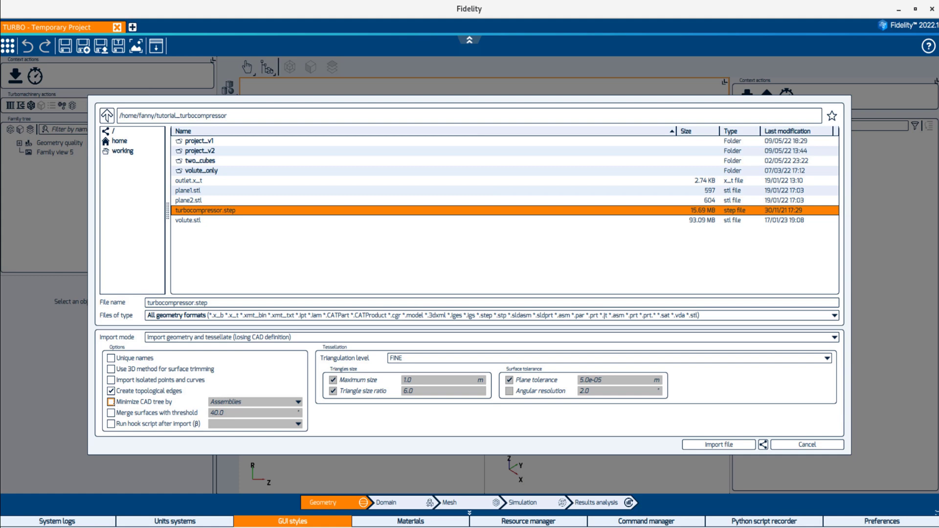
click(111, 402)
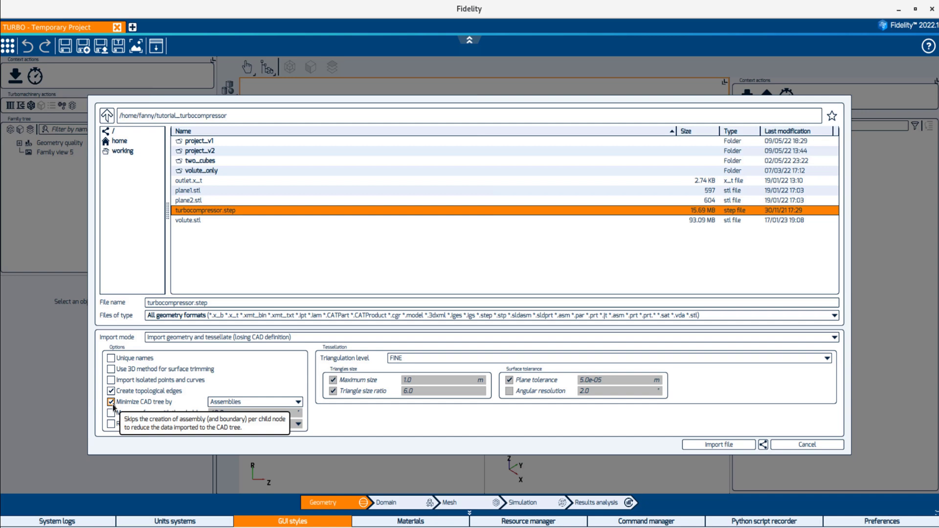
click(112, 403)
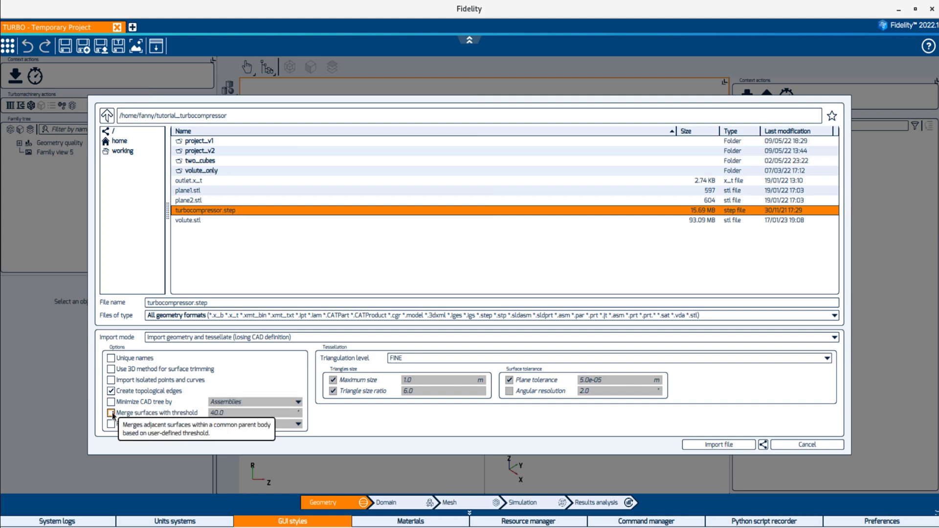
click(111, 413)
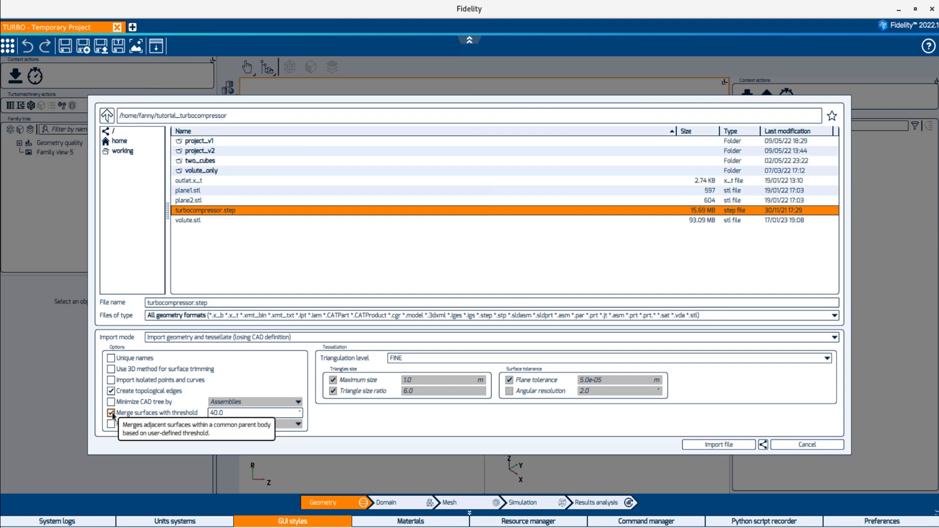
click(111, 413)
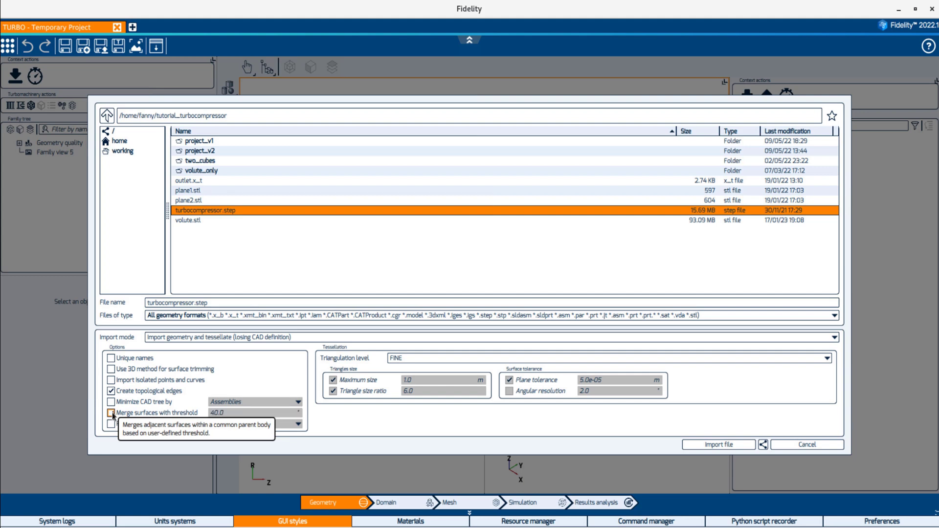
Set the triangulation level to USER DEFINED and the import mode to keep the original geometry definition
click(416, 361)
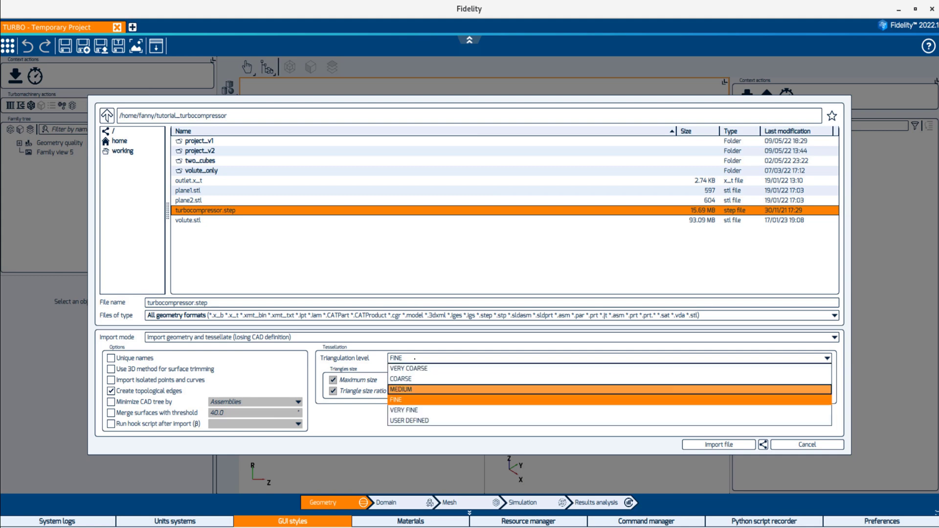
click(411, 421)
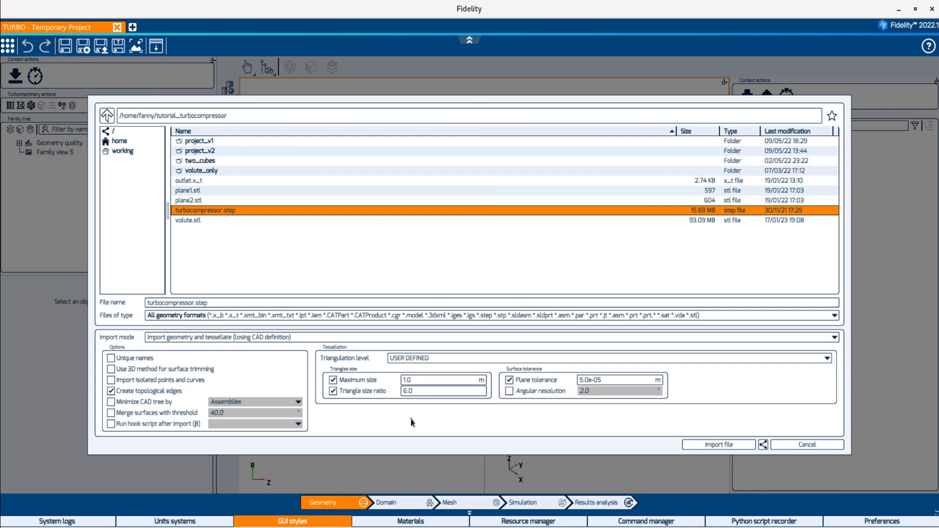
click(355, 339)
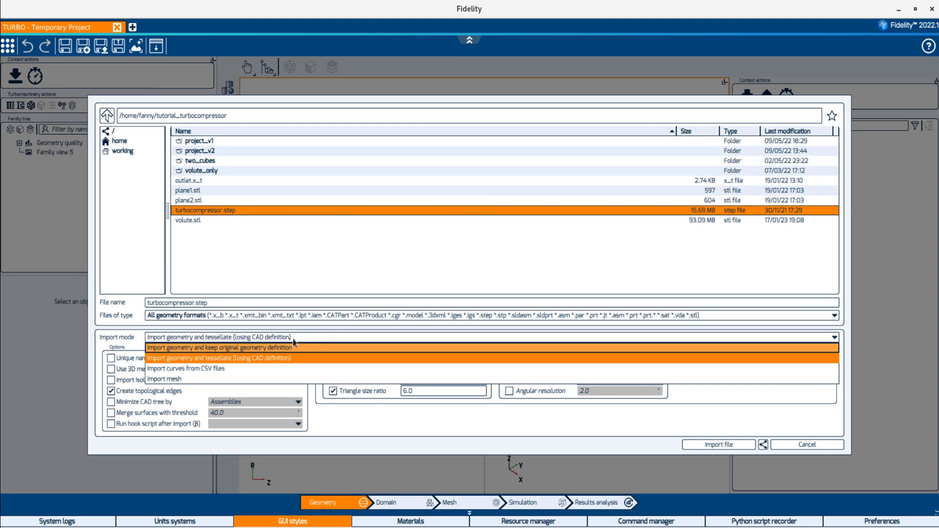
click(263, 347)
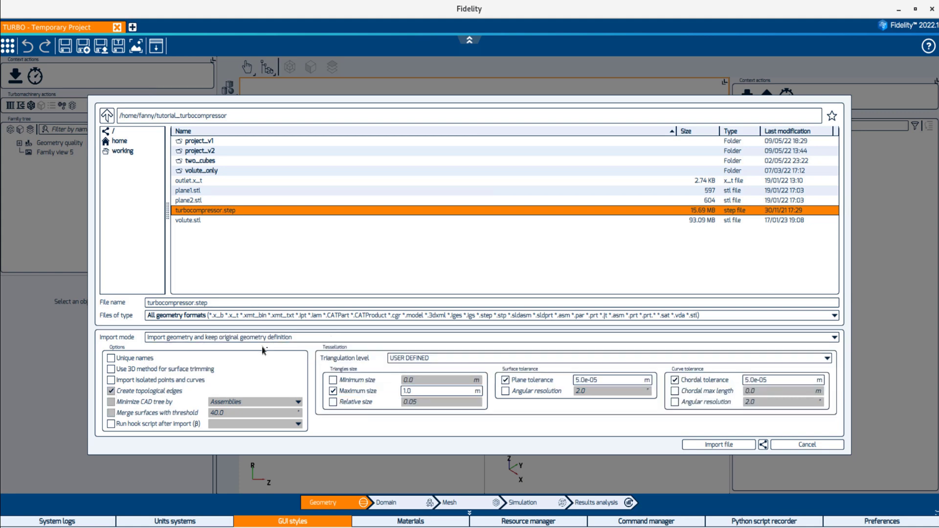
Enable the minimum and relative triangle size limits and disable the maximum size limit
click(333, 380)
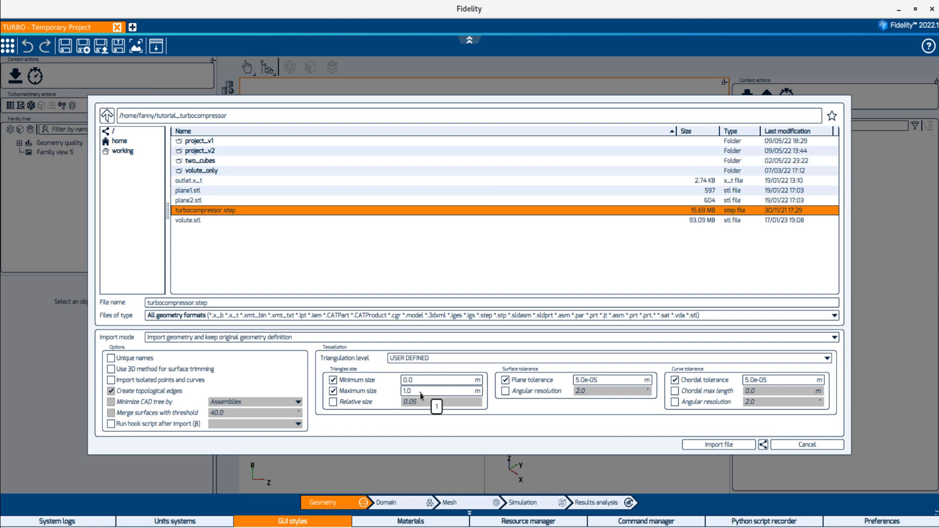
click(334, 402)
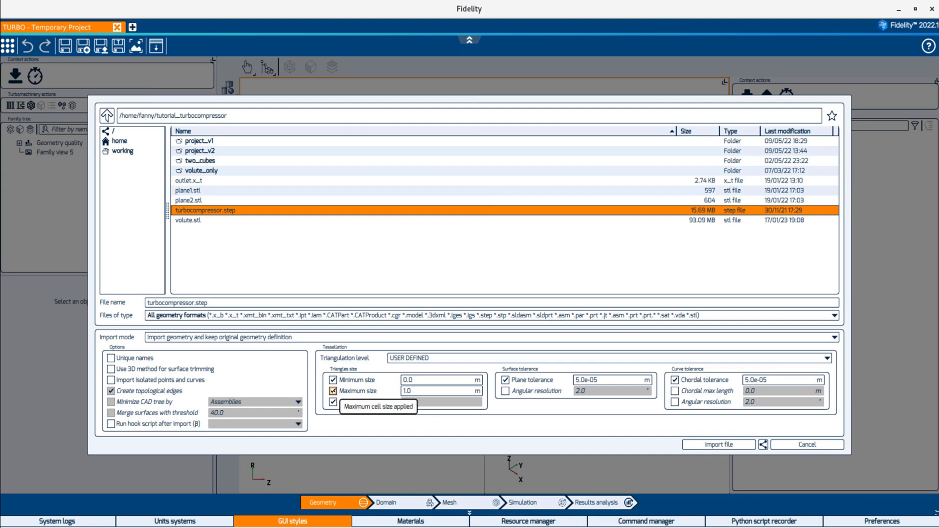
click(333, 392)
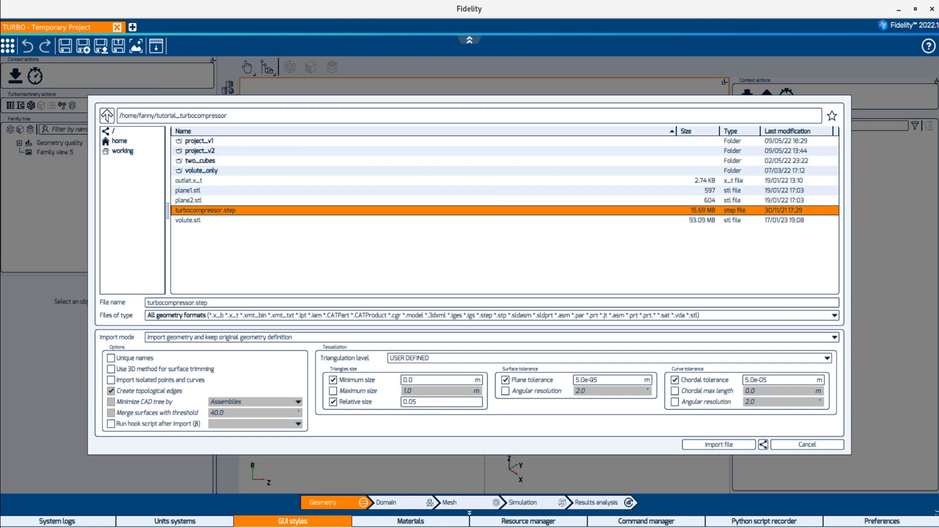
Enable the angular resolution limit for both the surface tolerance and the curve tolerance
click(606, 384)
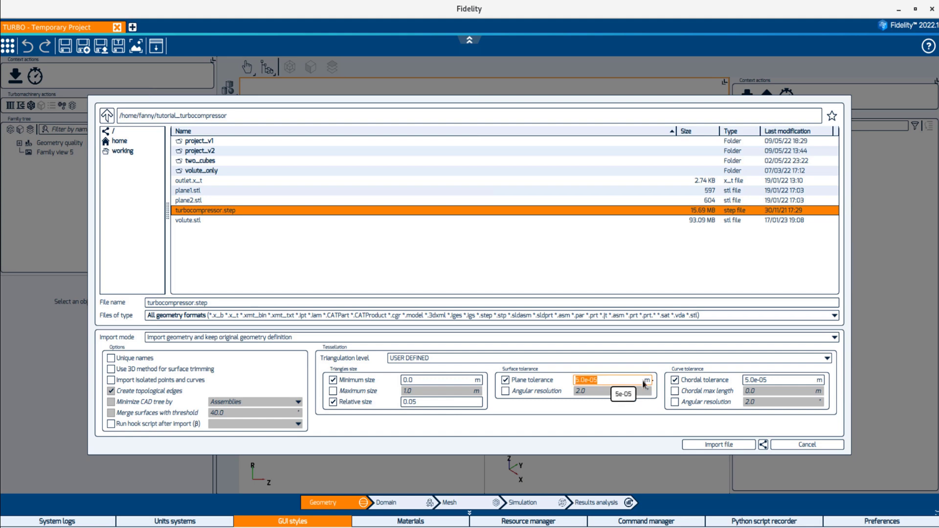
click(780, 382)
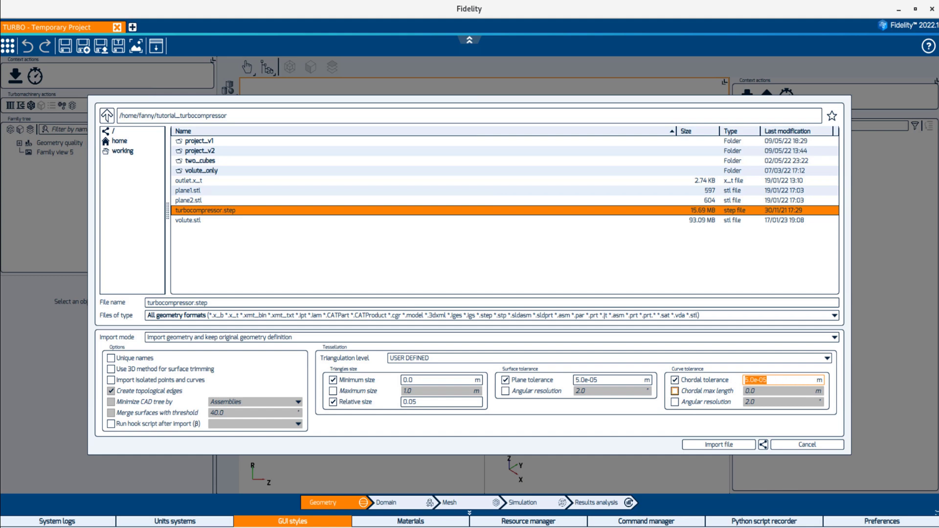
click(507, 392)
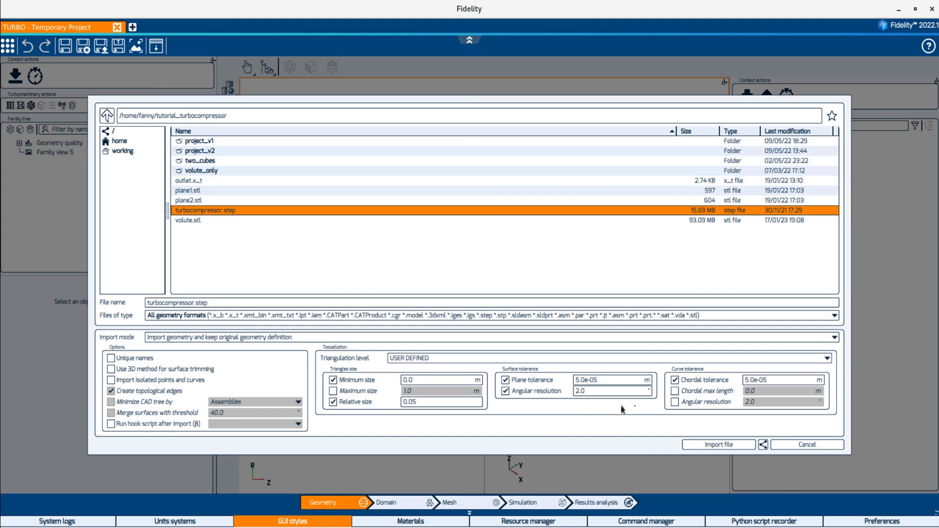
click(674, 403)
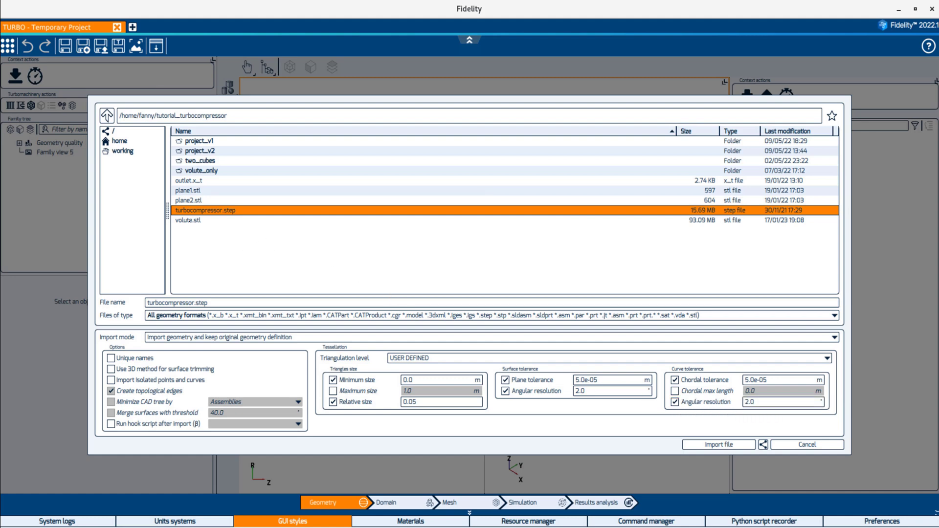
Add volute.stl to the file selection and import both files in parallel on 2 cores
ctrl+click(191, 224)
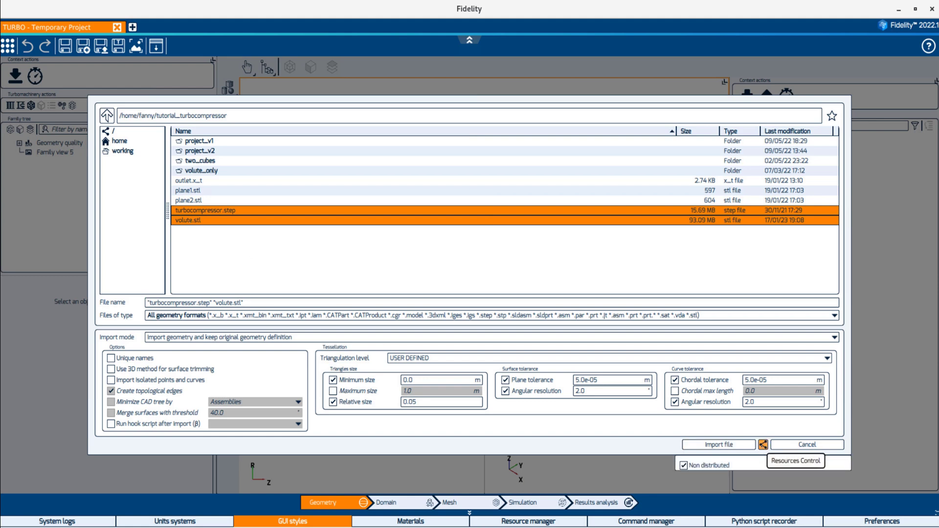
click(762, 445)
click(683, 466)
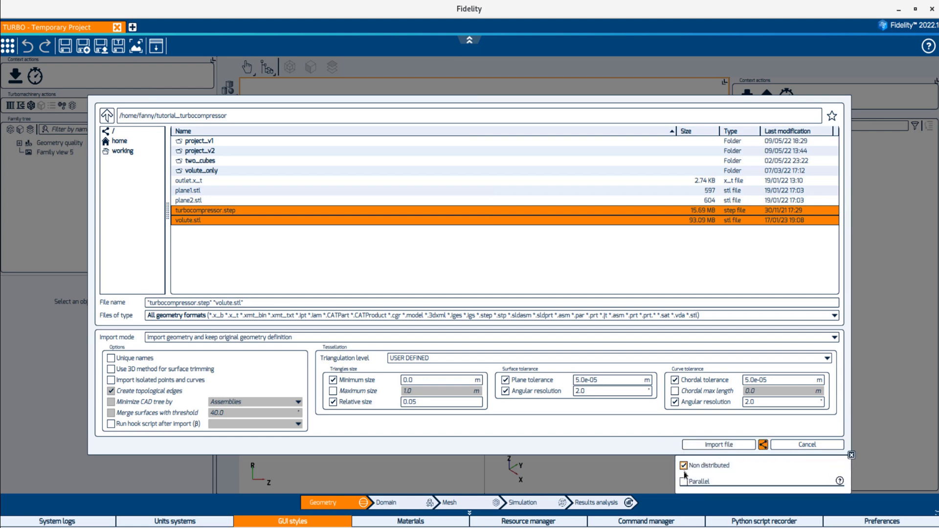
click(683, 481)
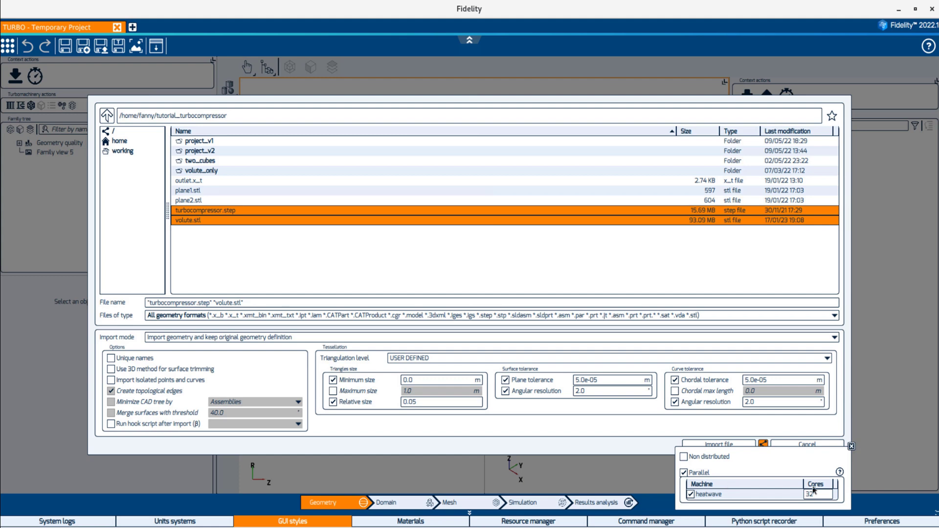
double_click(810, 494)
text(2)
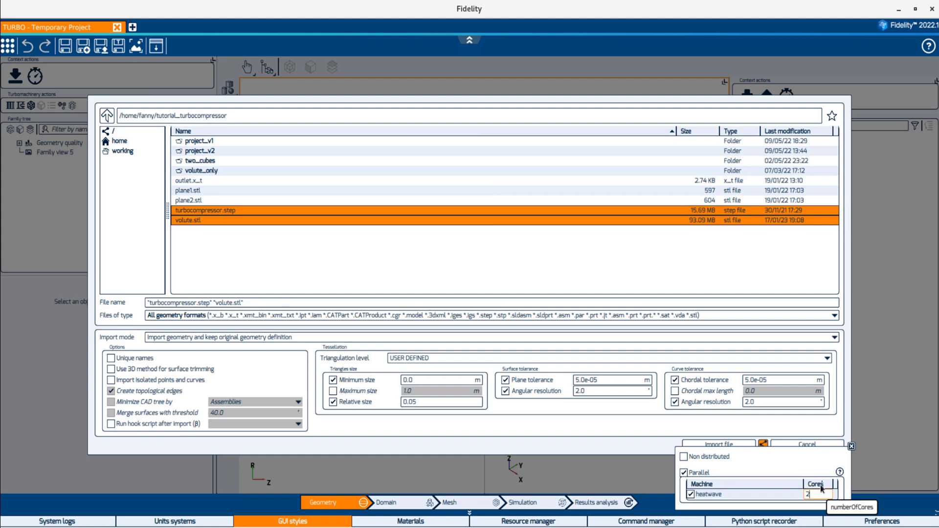
click(851, 446)
click(851, 447)
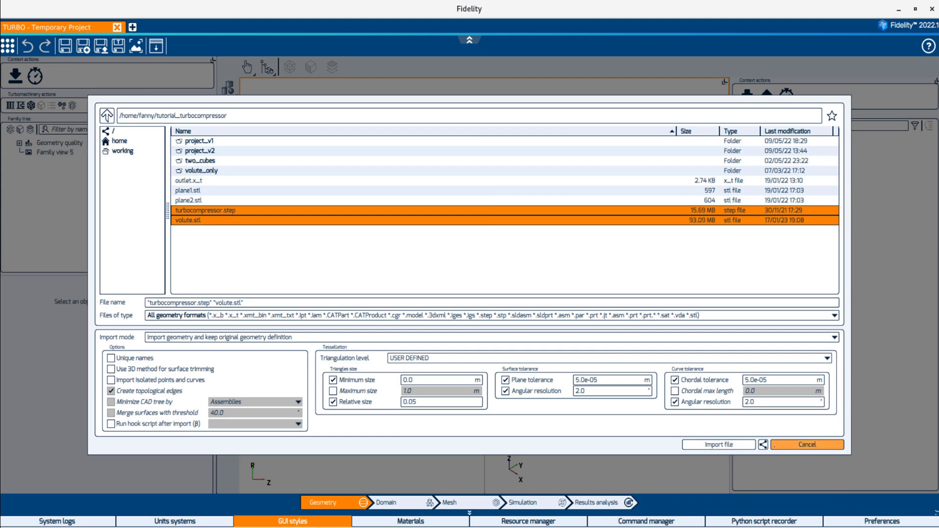
click(740, 446)
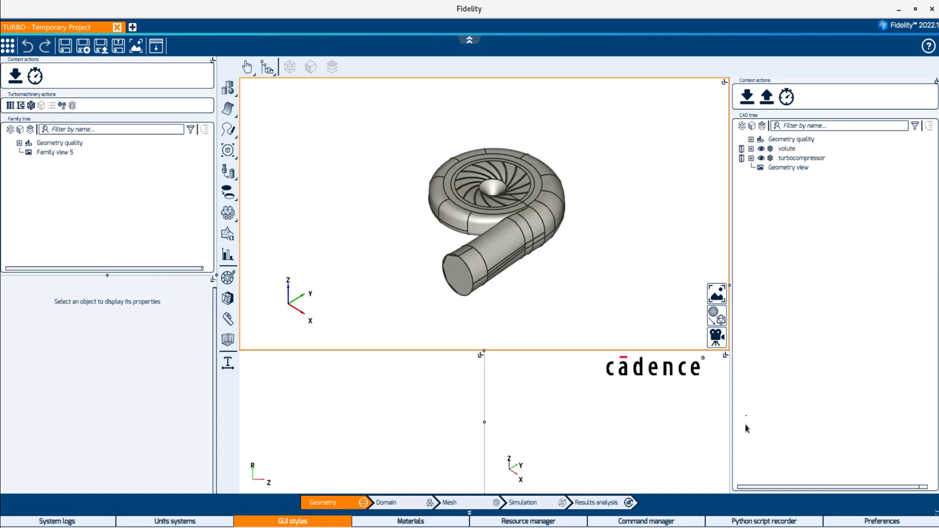
Hide the imported turbocompressor and volute geometries in the CAD tree
click(761, 158)
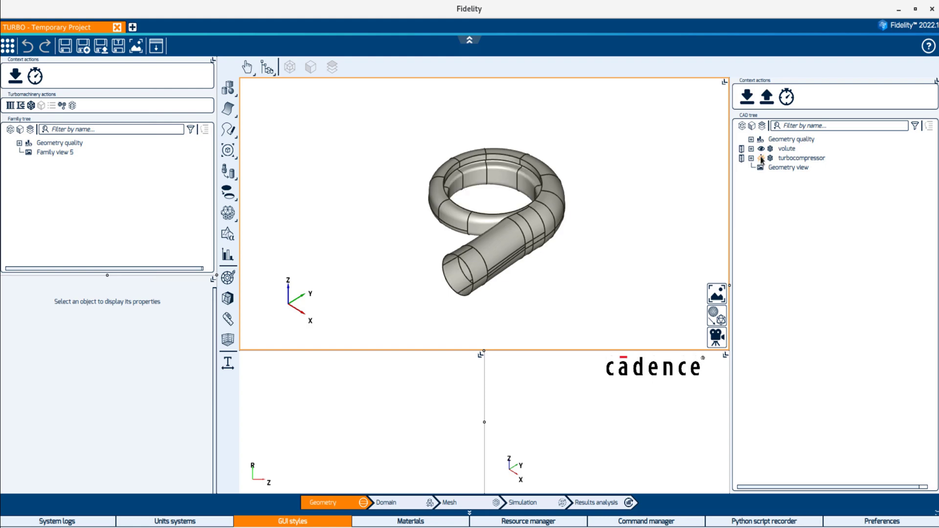
click(761, 149)
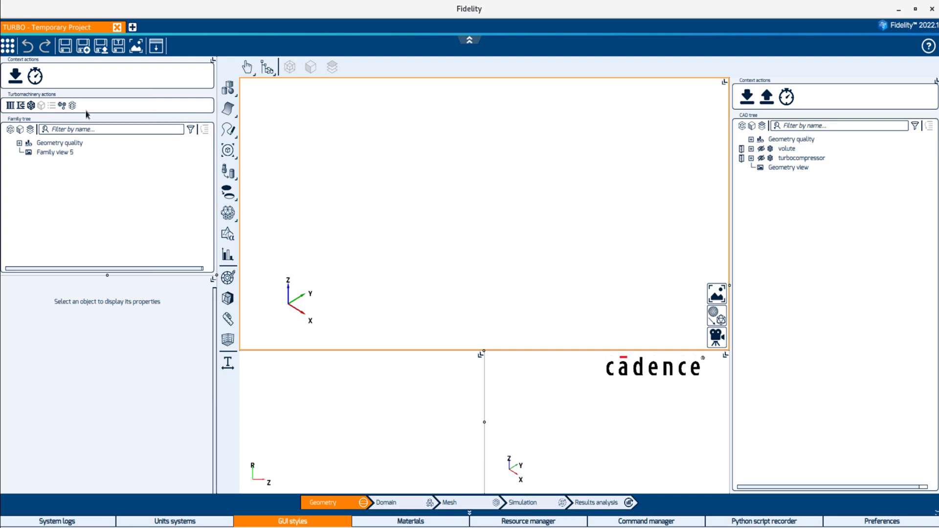
Import the Autogrid design example.trb into the family tree without reading its mesh
click(16, 77)
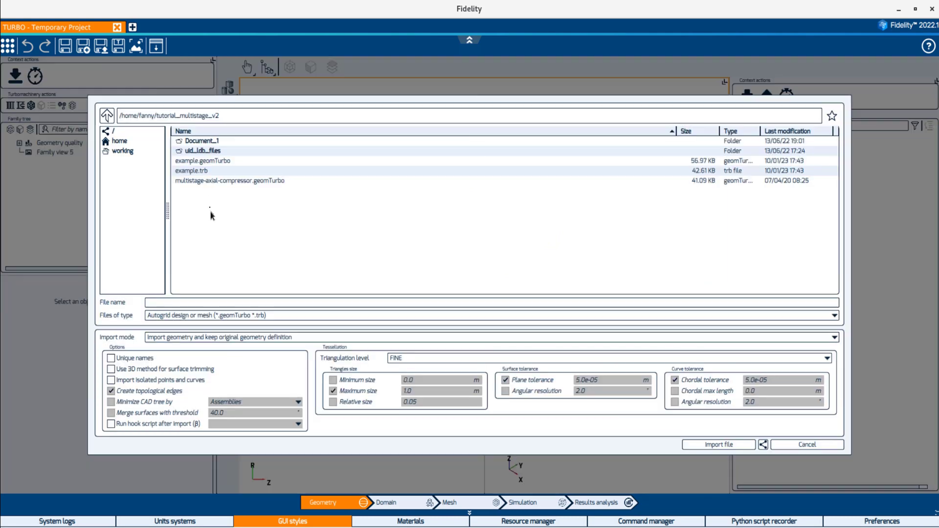
click(199, 172)
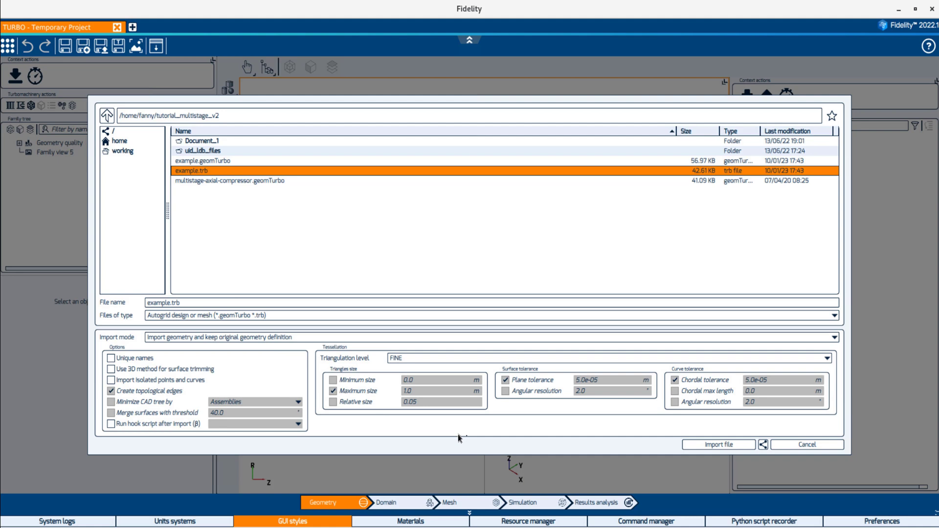
click(716, 444)
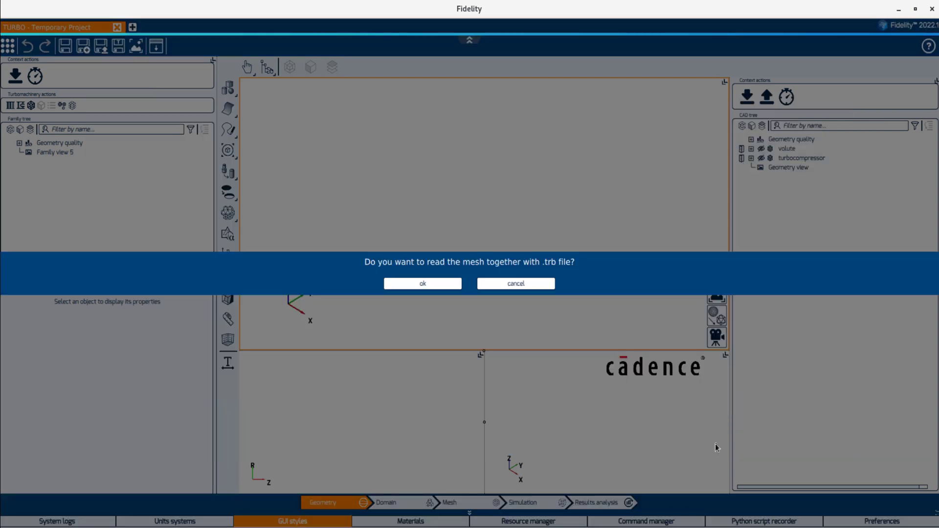
click(532, 288)
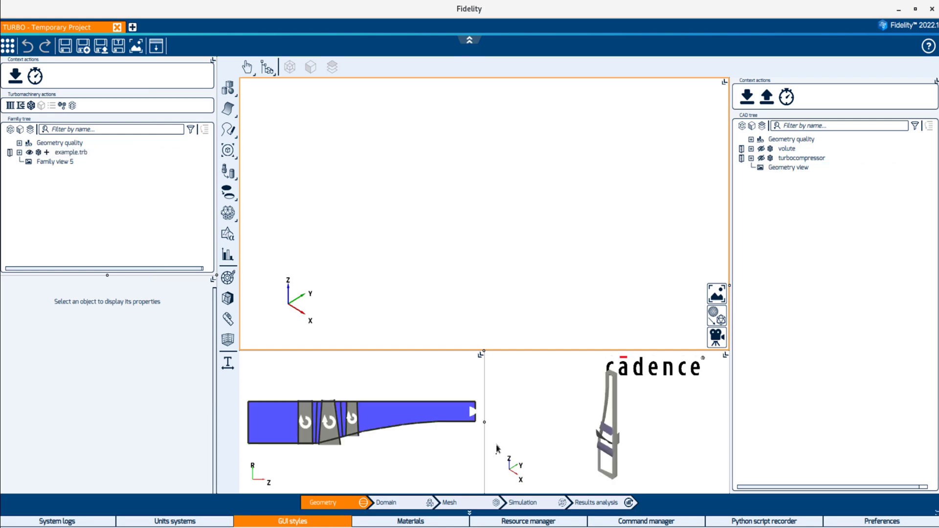
Switch to the meshing stage and generate the mesh for the example.trb mesh setup
click(483, 507)
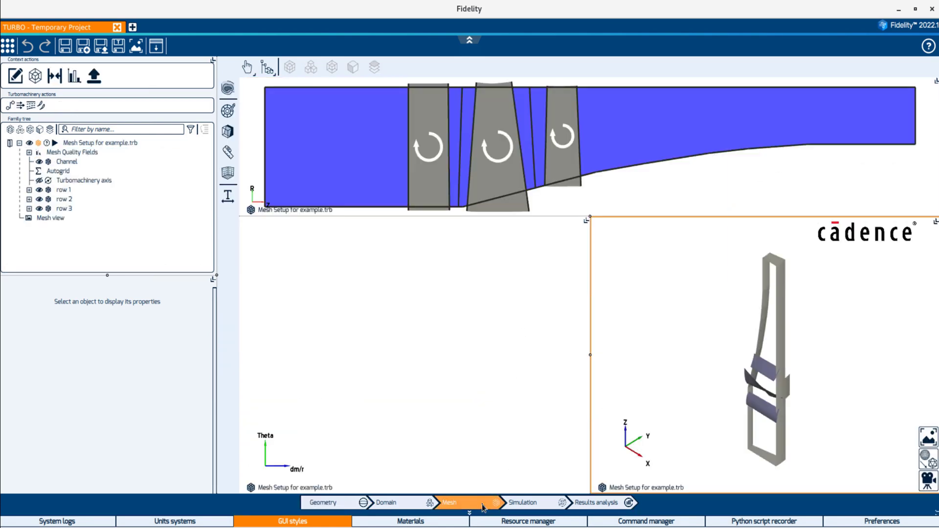
click(114, 147)
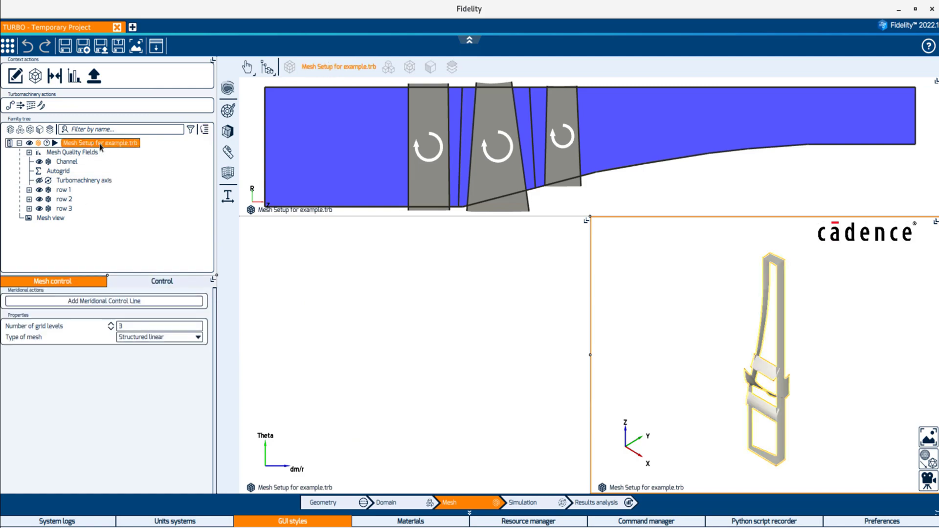
click(54, 143)
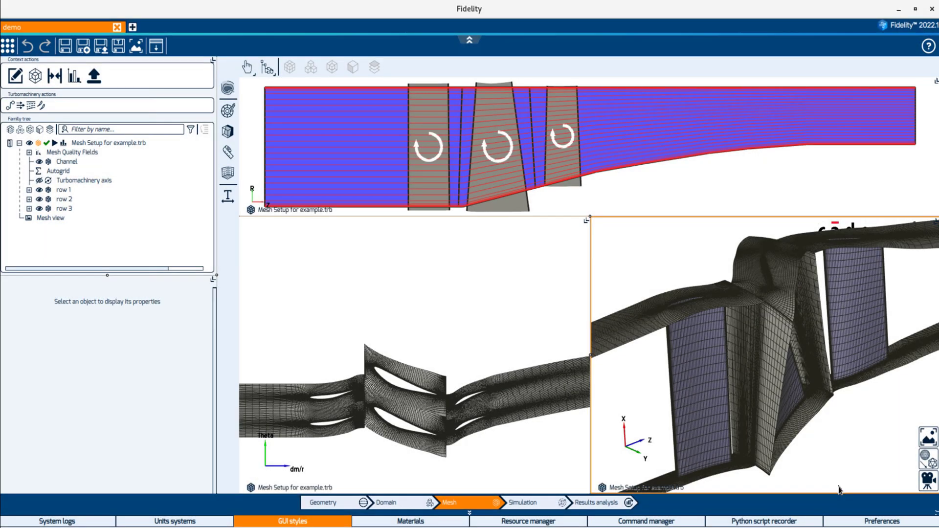